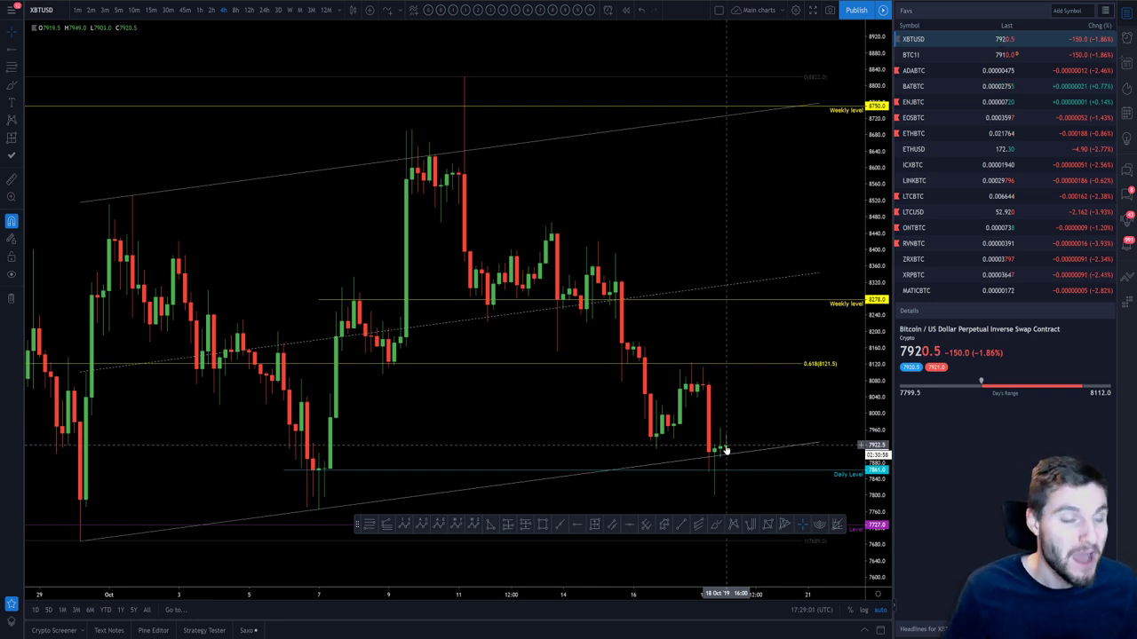
Step: Zoom and pan the XBTUSD 4h chart toward the latest candles
scroll(666, 236, "down", 3)
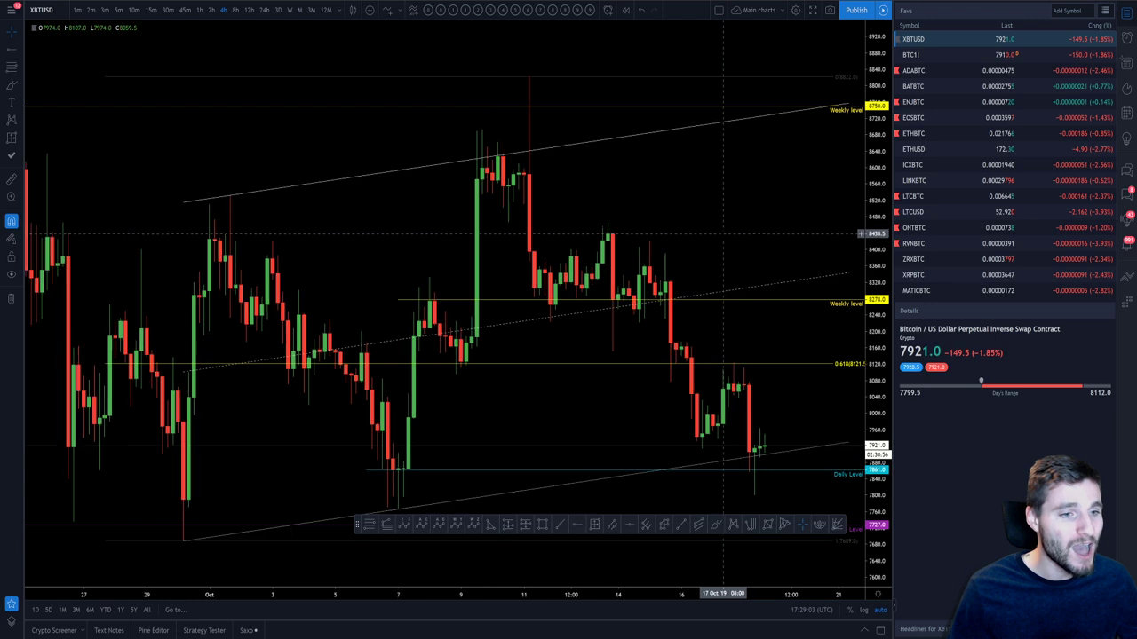
scroll(723, 234, "down", 2)
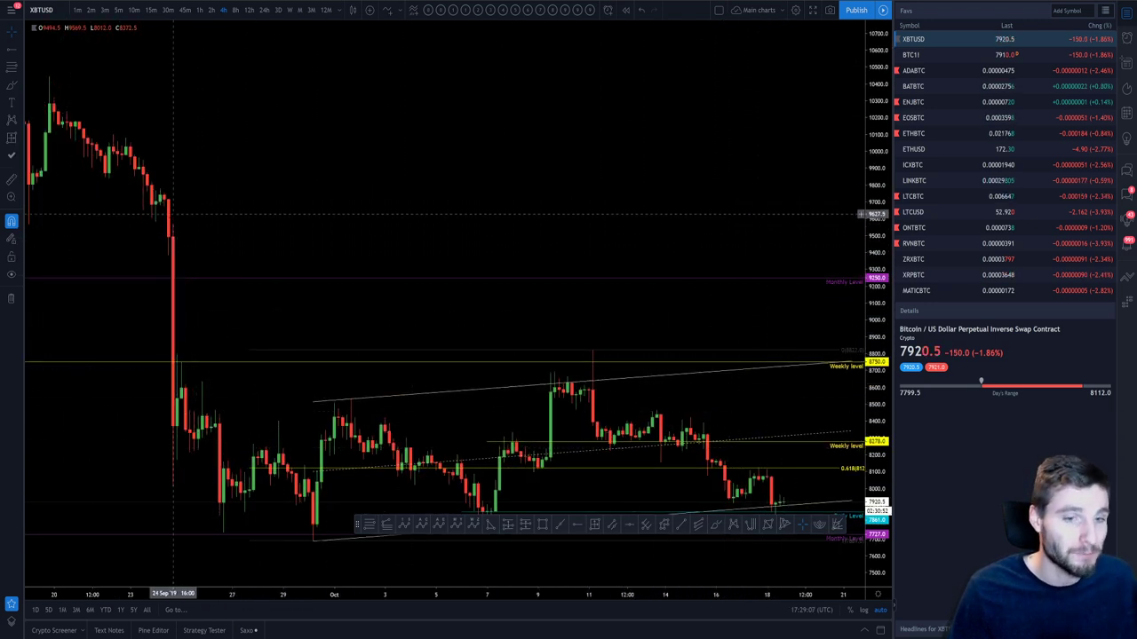
scroll(389, 156, "down", 5)
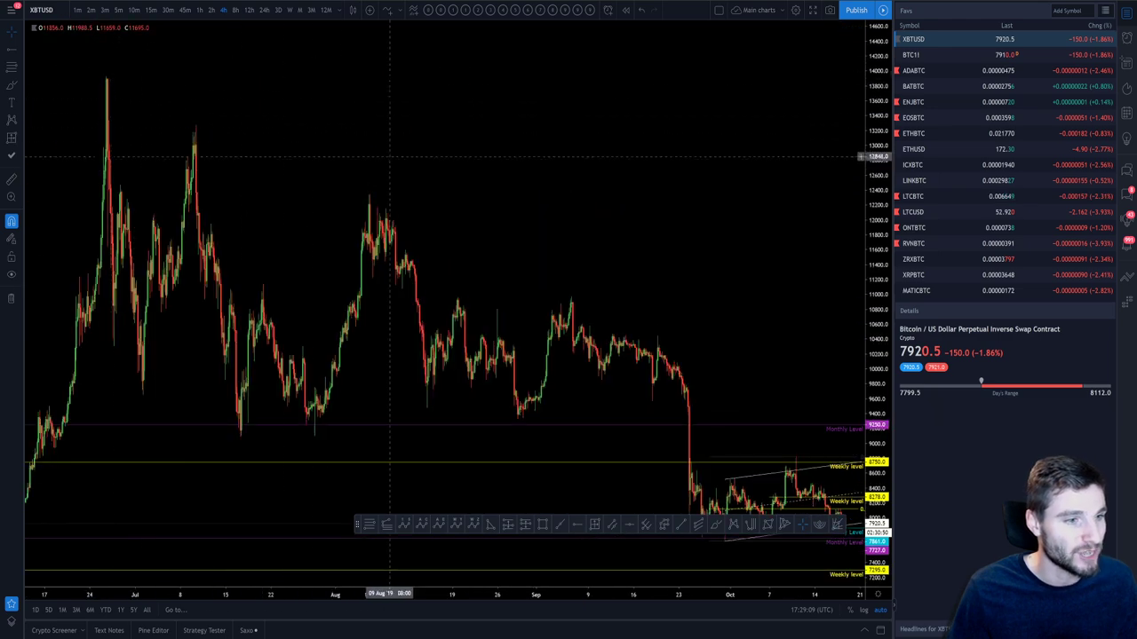
scroll(650, 414, "up", 3)
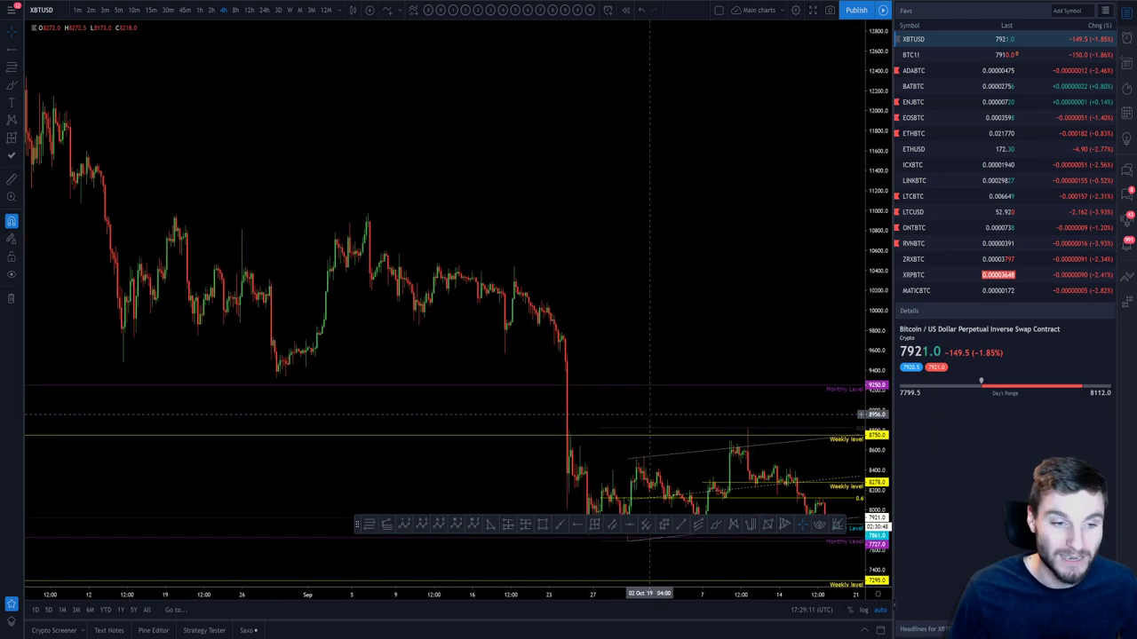
scroll(650, 415, "up", 3)
scroll(755, 367, "up", 2)
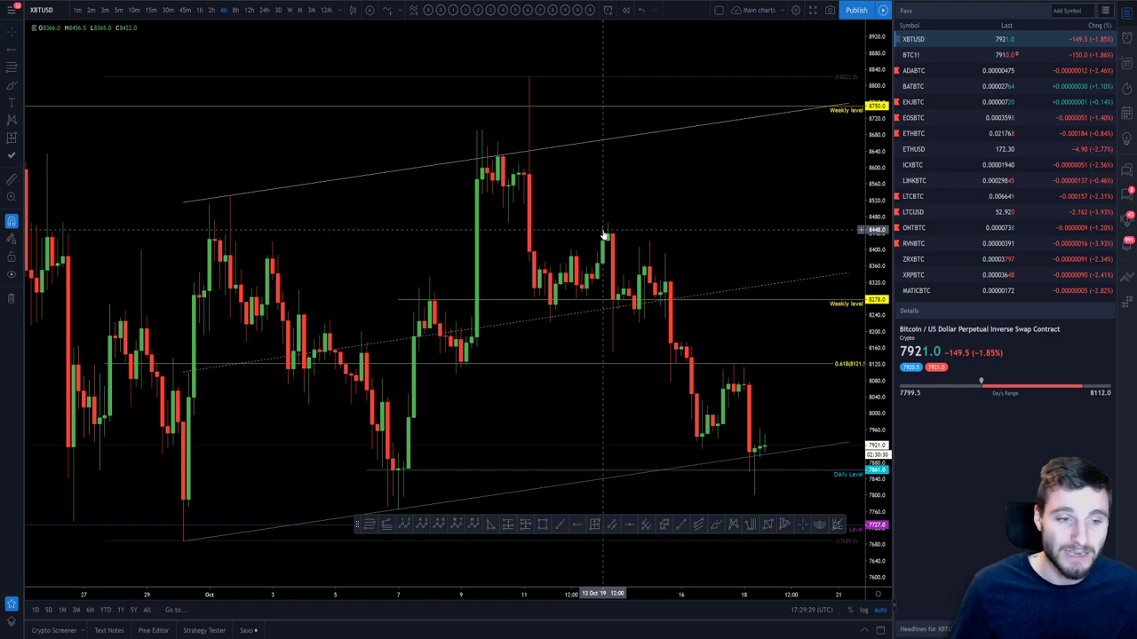
scroll(355, 338, "down", 3)
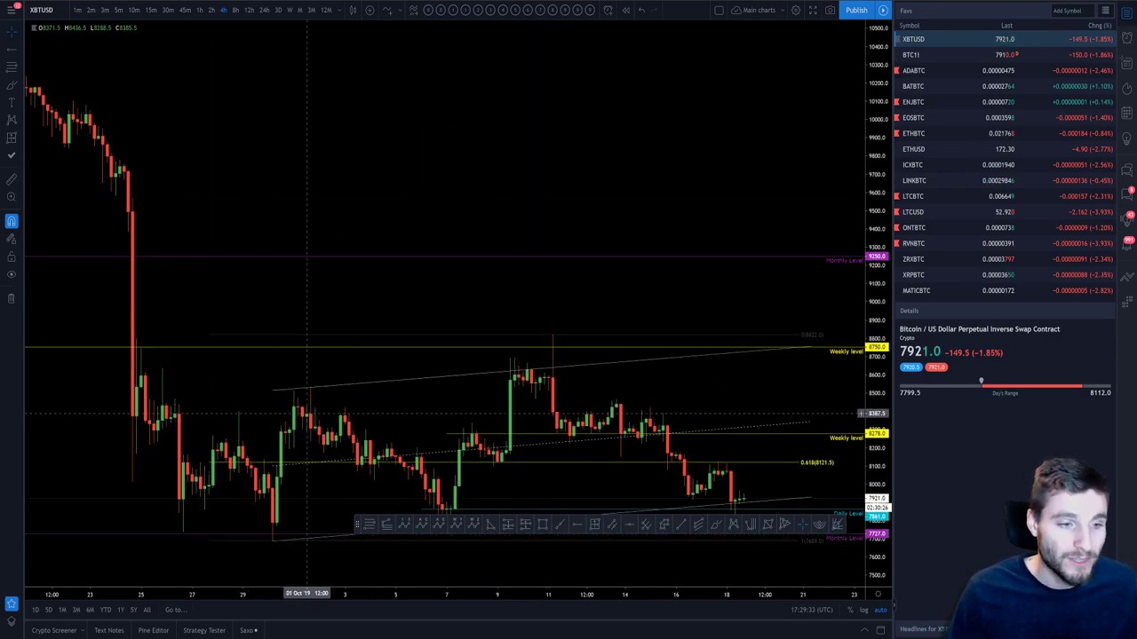
scroll(530, 348, "up", 1)
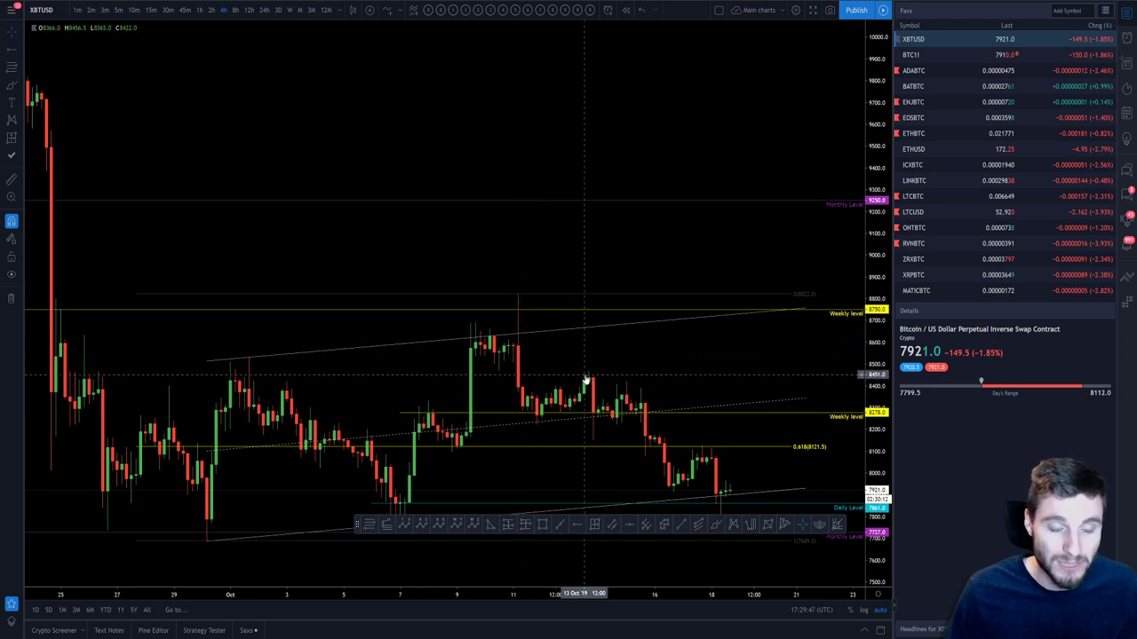
scroll(586, 380, "up", 3)
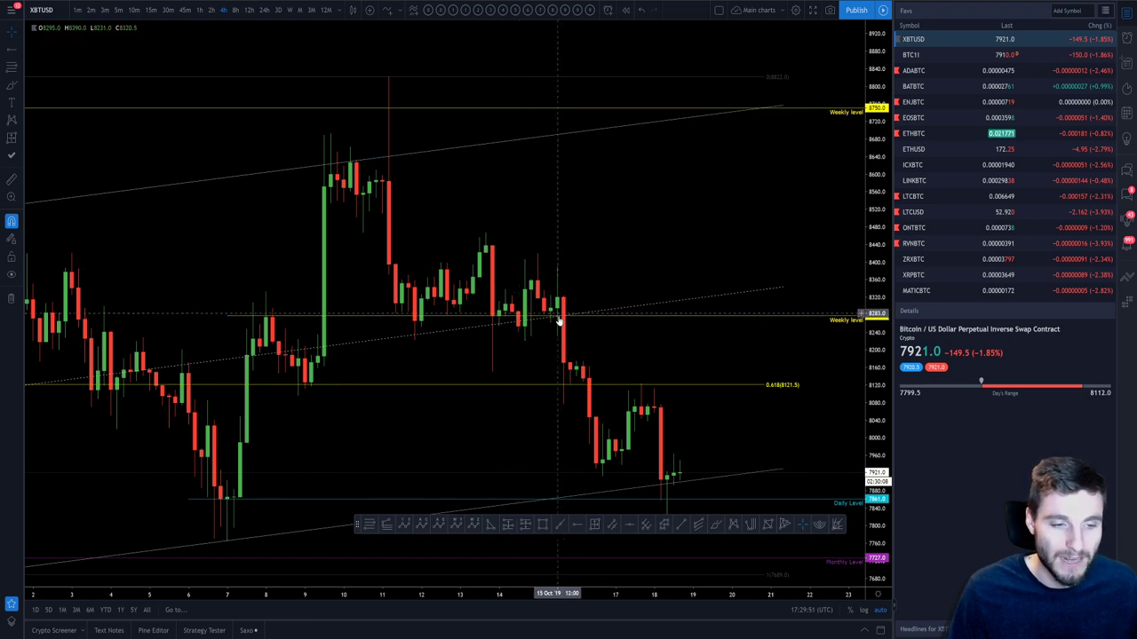
left_click_drag(797, 438, 740, 431)
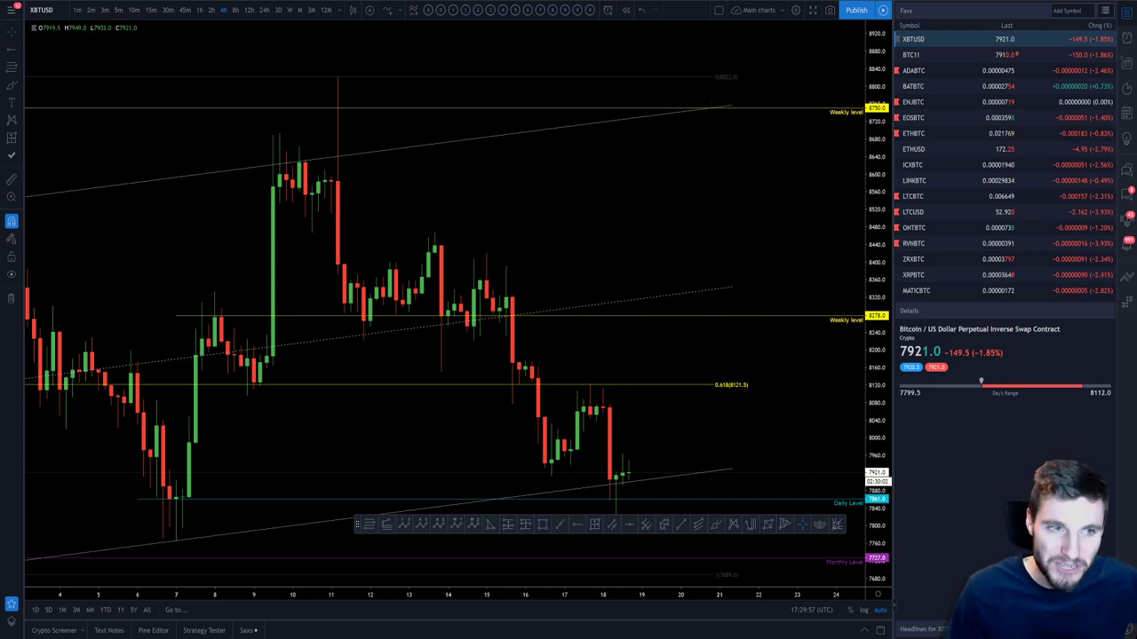
Step: Drag the floating drawing toolbar off the candles, then switch to Discord's trading-updates channel
key("alt+Tab")
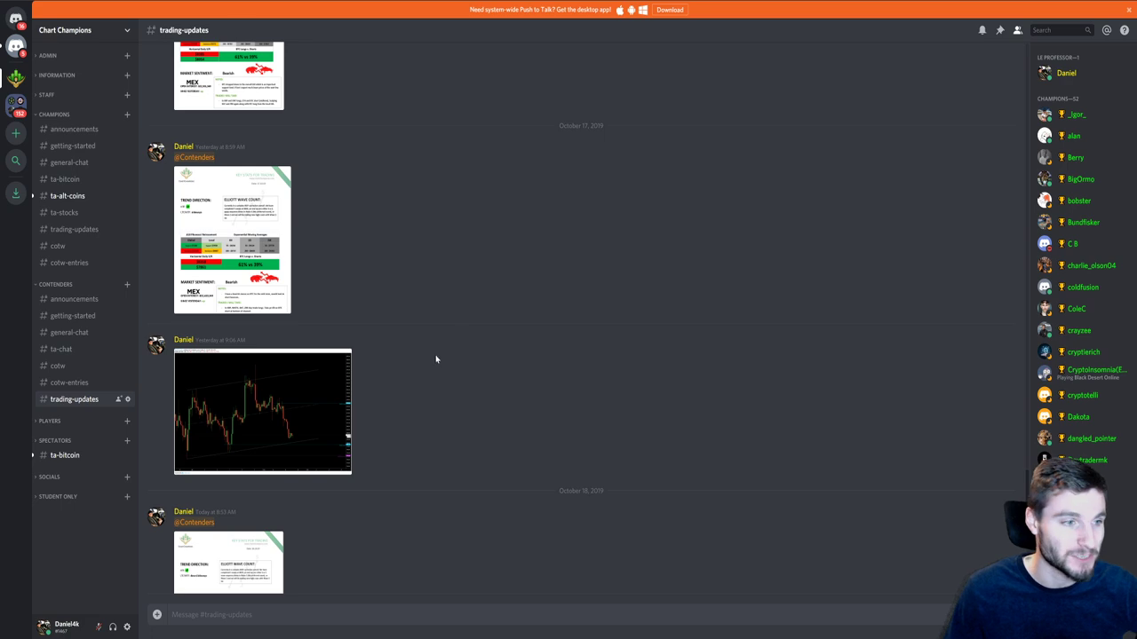
key("alt+Tab")
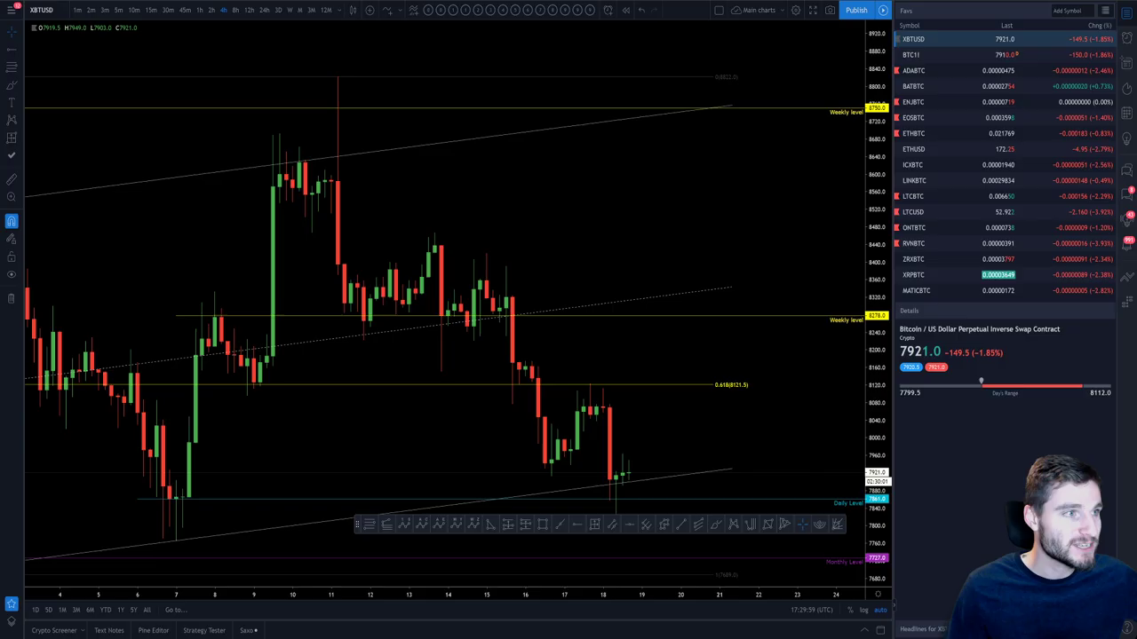
scroll(723, 450, "up", 2)
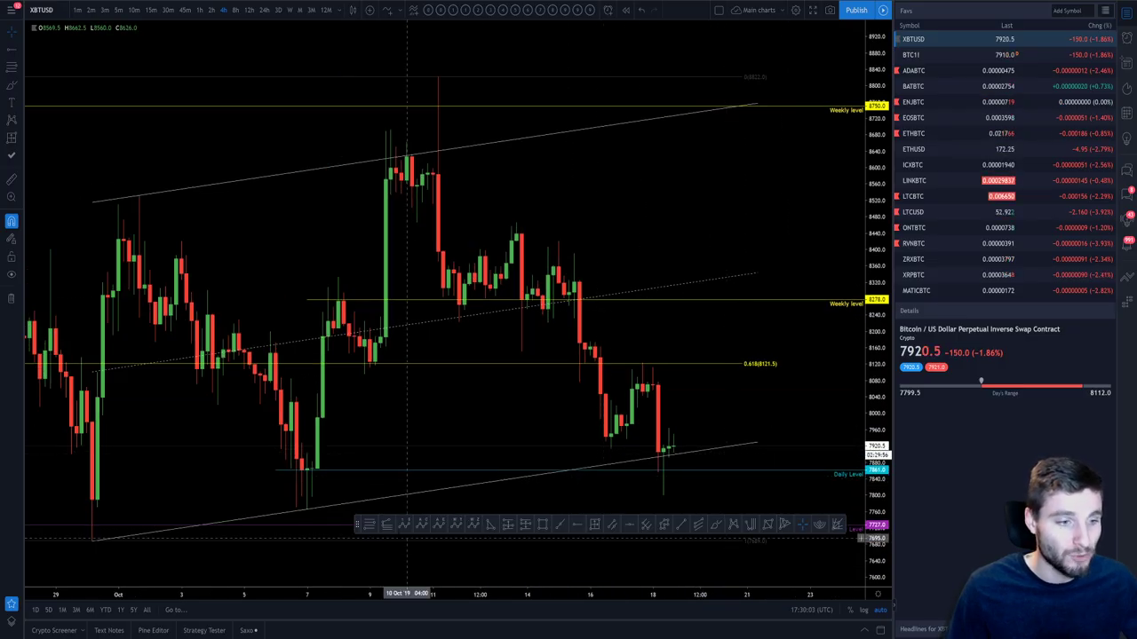
left_click_drag(358, 524, 374, 601)
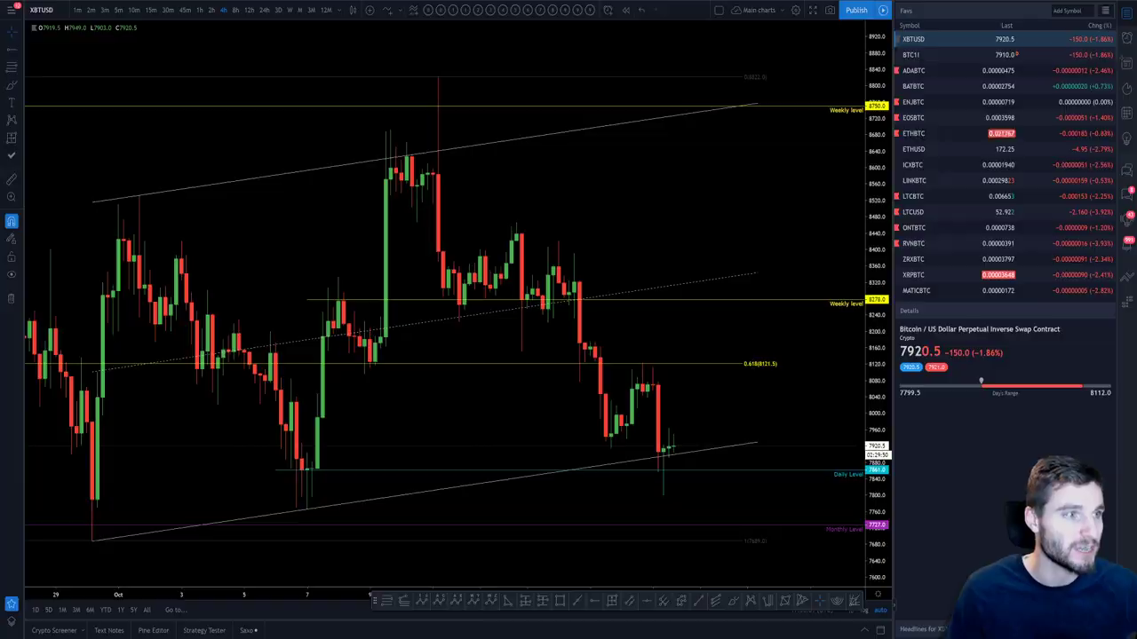
key("alt+Tab")
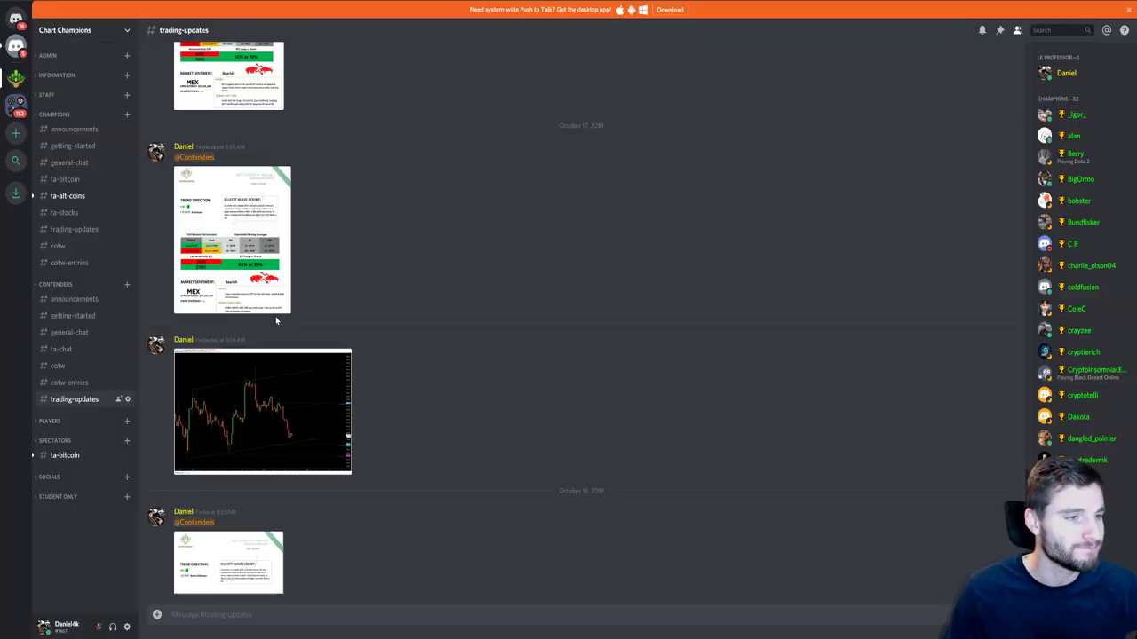
Step: View the Oct 17 key-stats sheet enlarged twice, then open the posted chart image
left_click(257, 265)
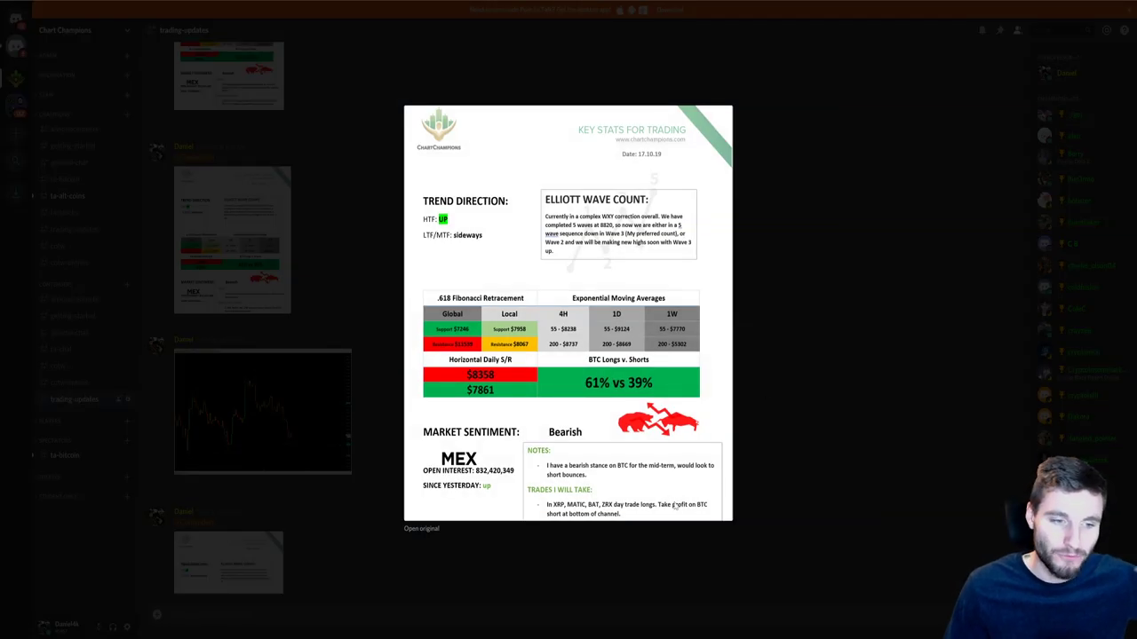
left_click(794, 463)
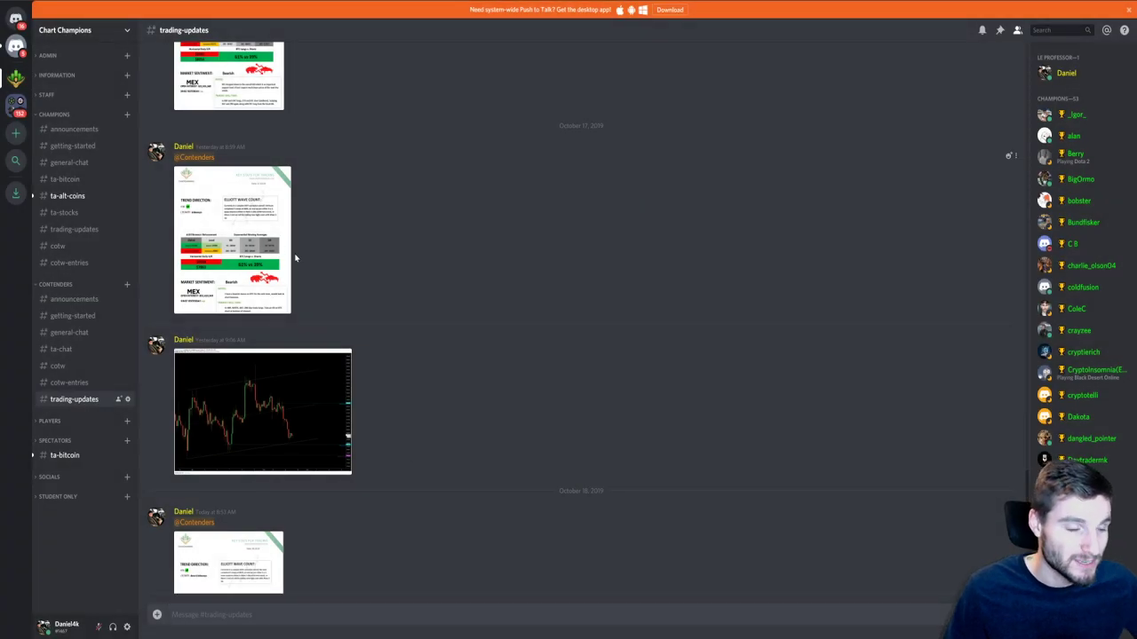
left_click(258, 253)
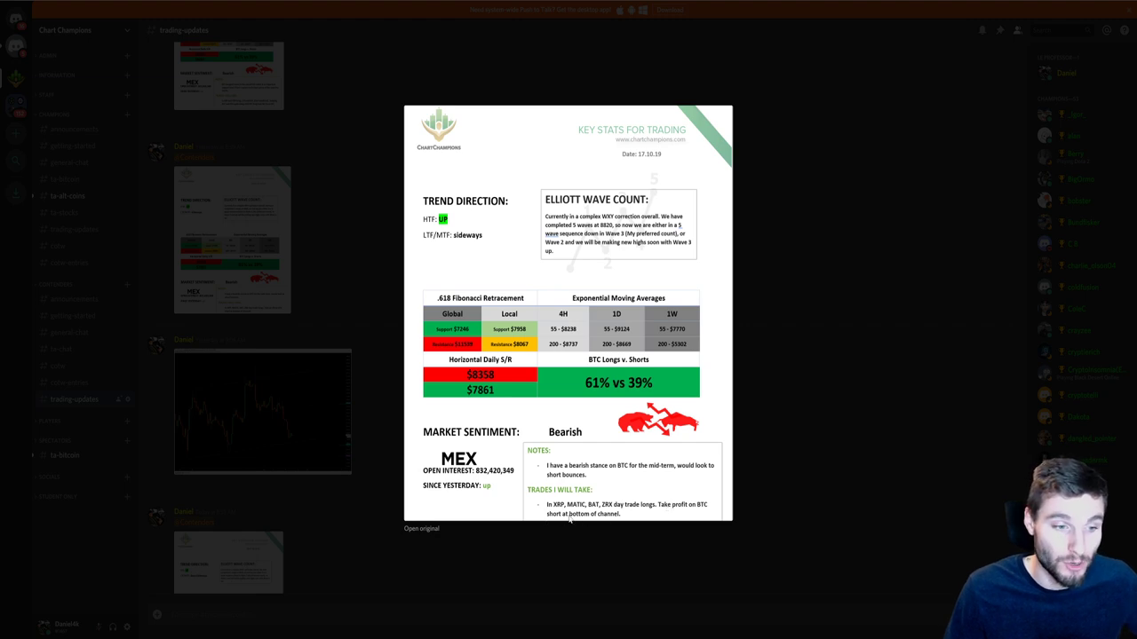
left_click(675, 560)
left_click(314, 432)
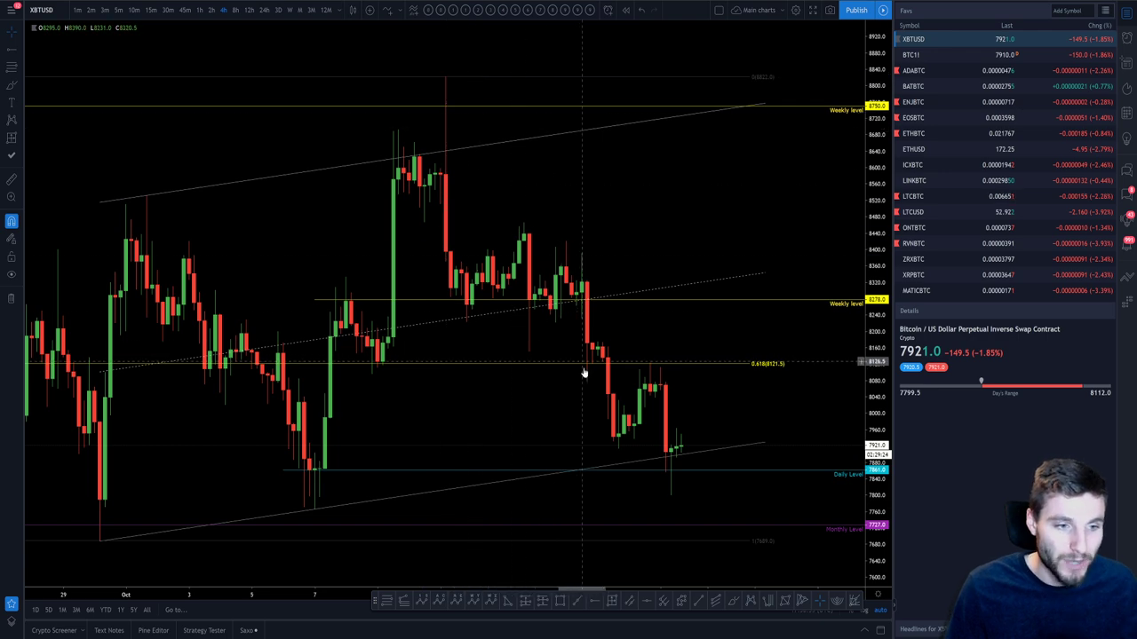
Step: Switch XBTUSD to 15-minute candles and zoom out to show older candles
left_click(152, 11)
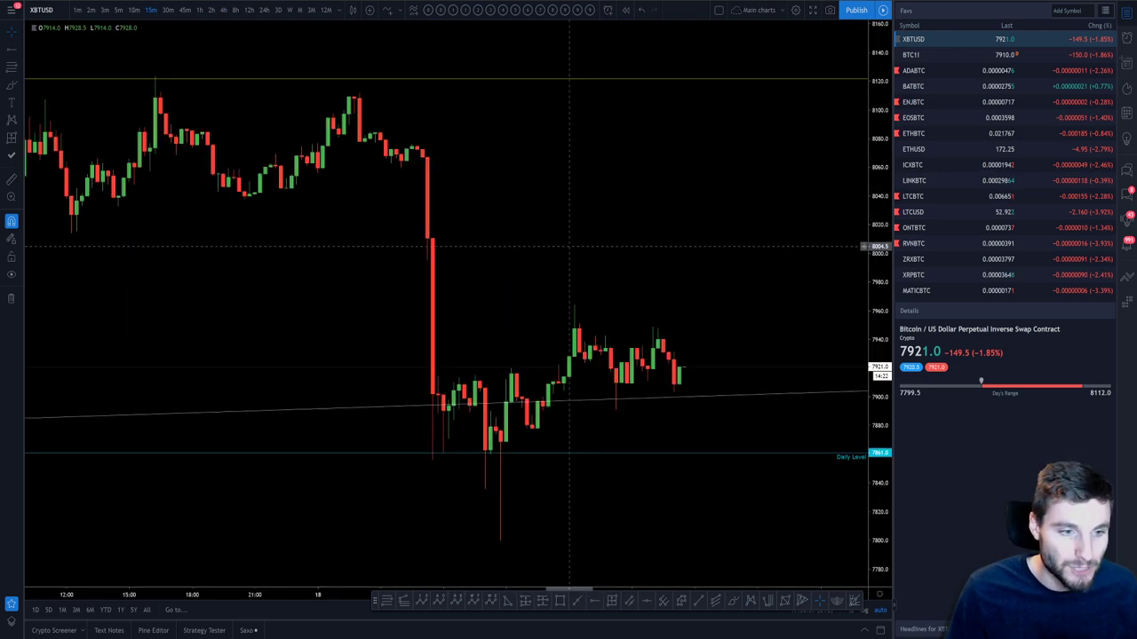
scroll(551, 306, "down", 5)
scroll(551, 306, "up", 3)
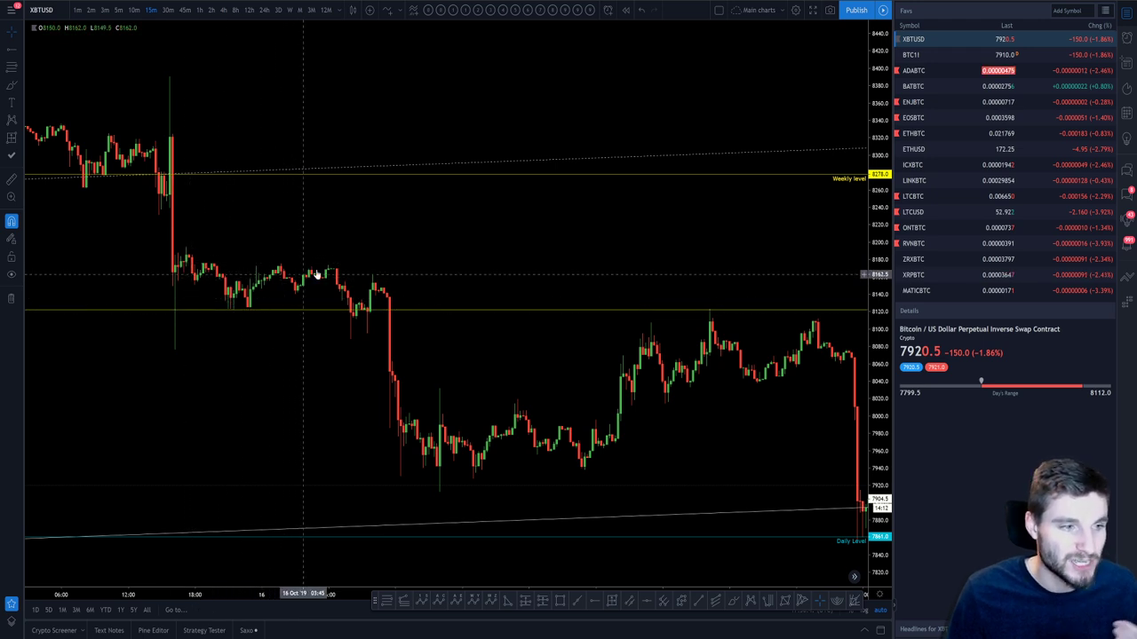
scroll(496, 451, "down", 2)
scroll(496, 451, "down", 1)
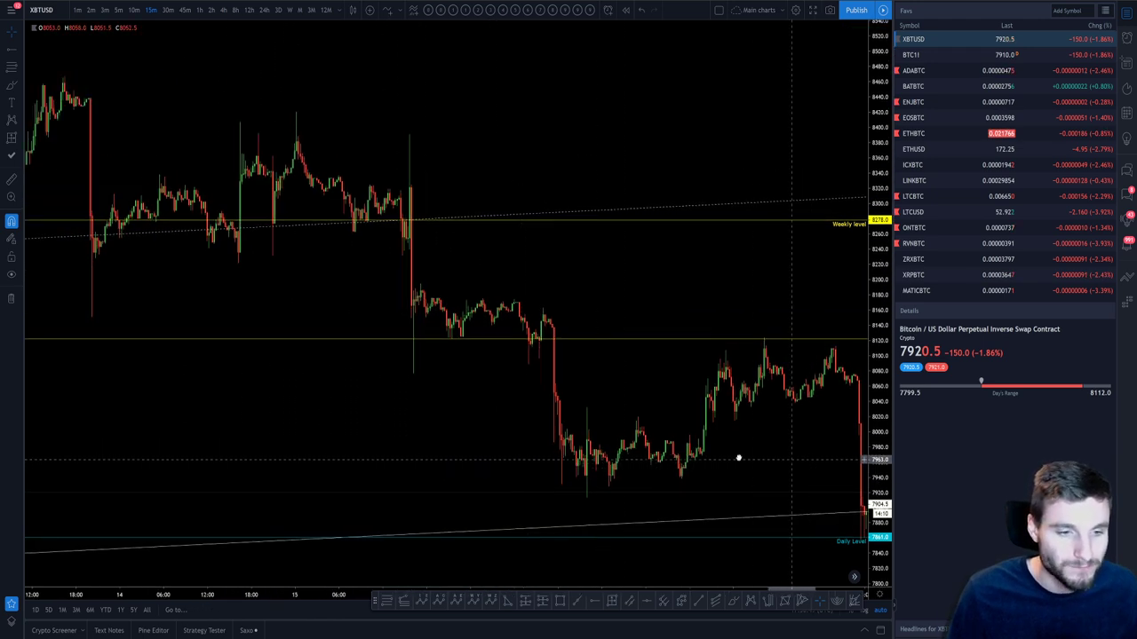
left_click_drag(736, 456, 450, 459)
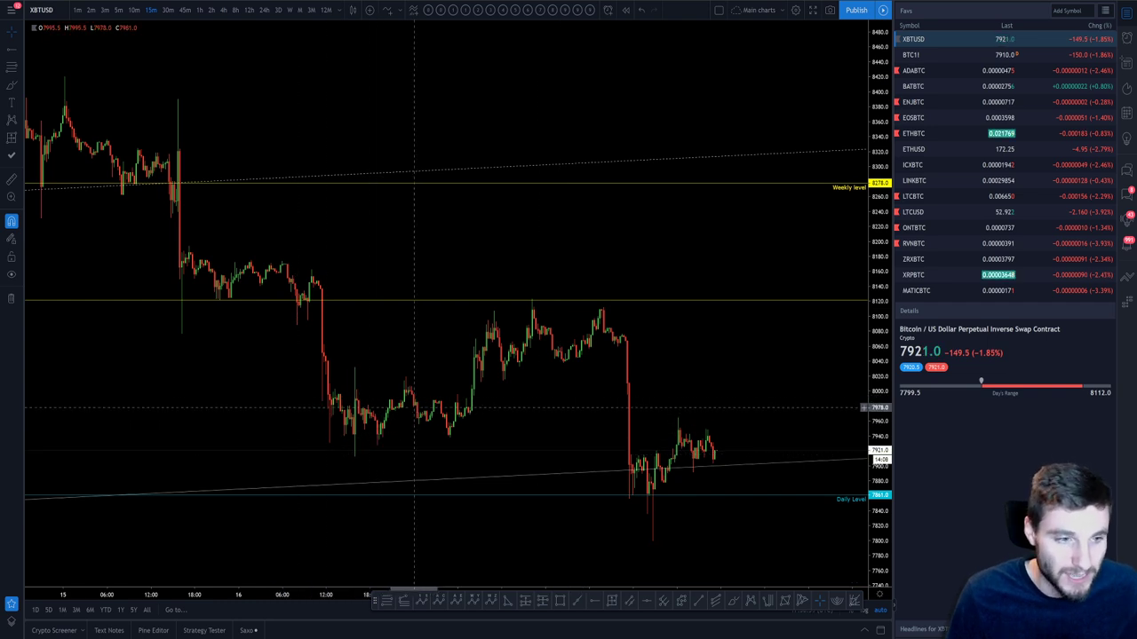
scroll(417, 400, "up", 2)
left_click_drag(381, 326, 506, 285)
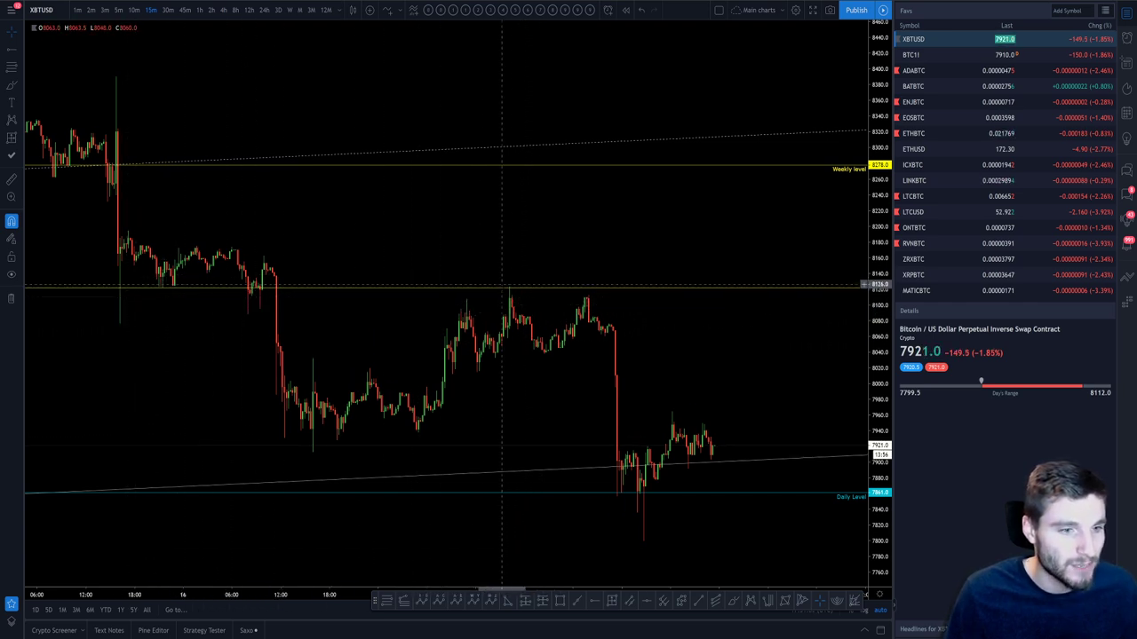
Step: Widen the 15-minute candles and pan to the latest price action near 7920
left_click_drag(546, 258, 444, 251)
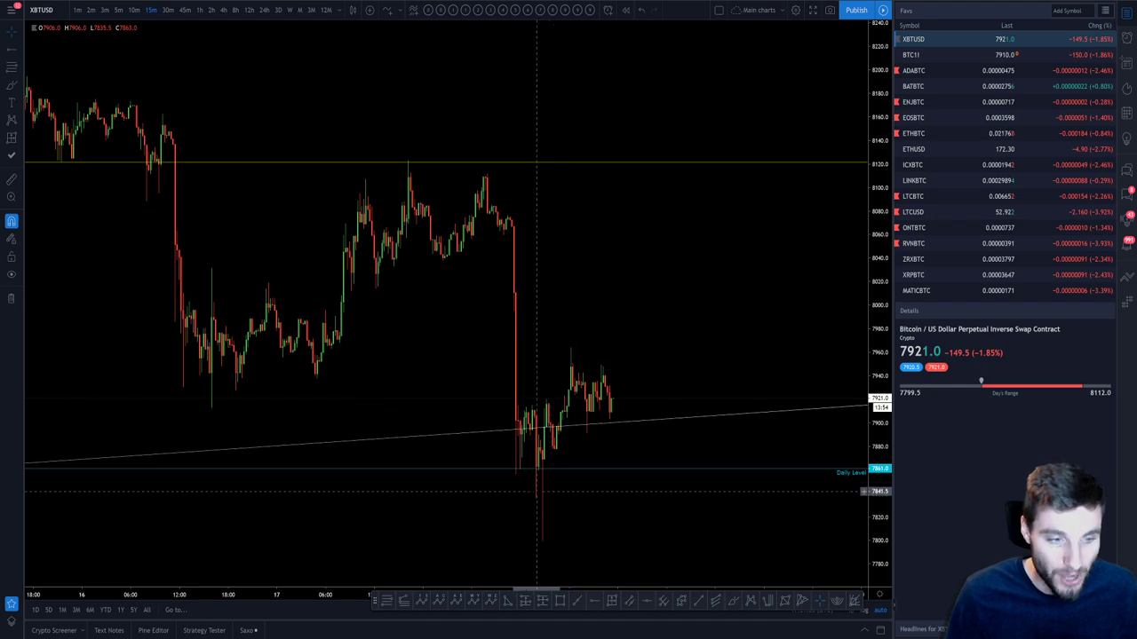
scroll(542, 492, "up", 4)
left_click_drag(542, 492, 802, 257)
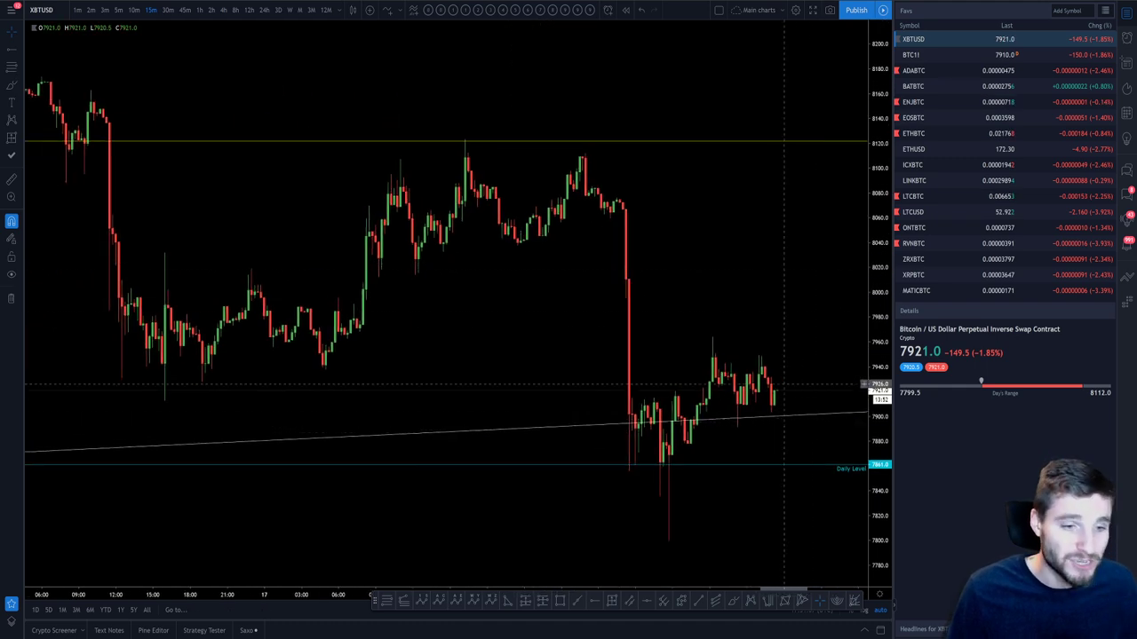
left_click_drag(783, 370, 751, 374)
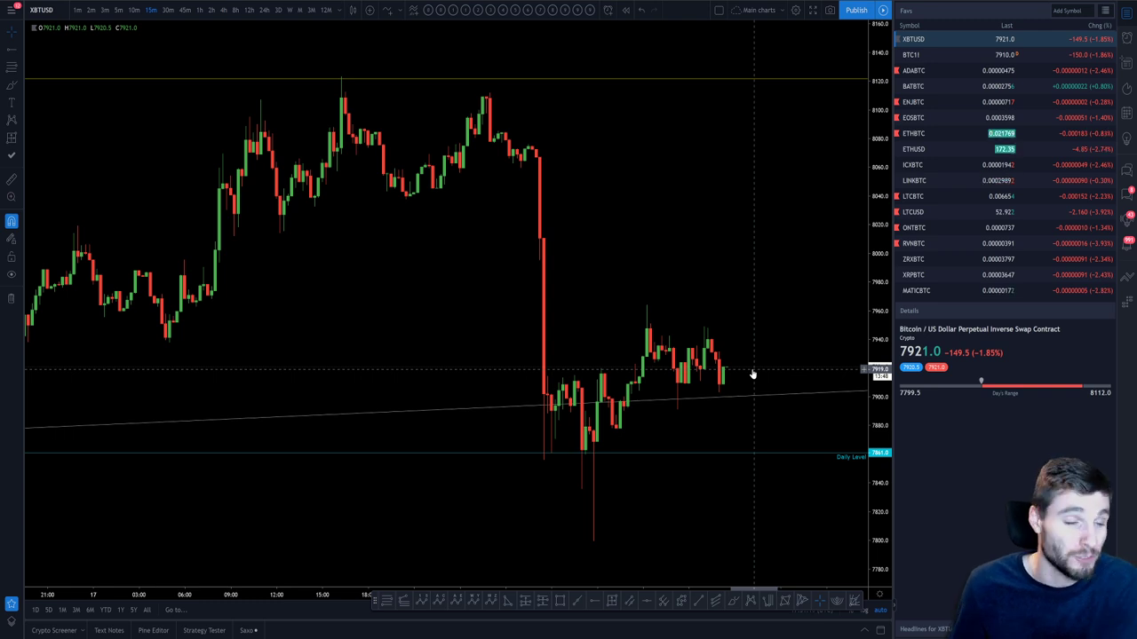
left_click_drag(756, 347, 669, 342)
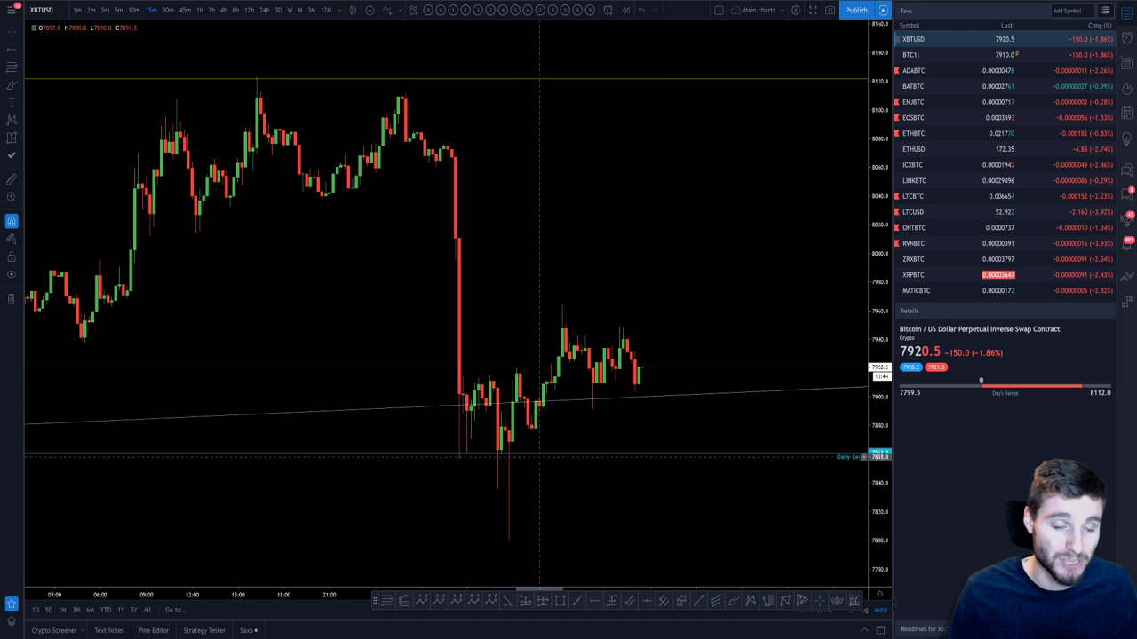
left_click_drag(495, 458, 566, 455)
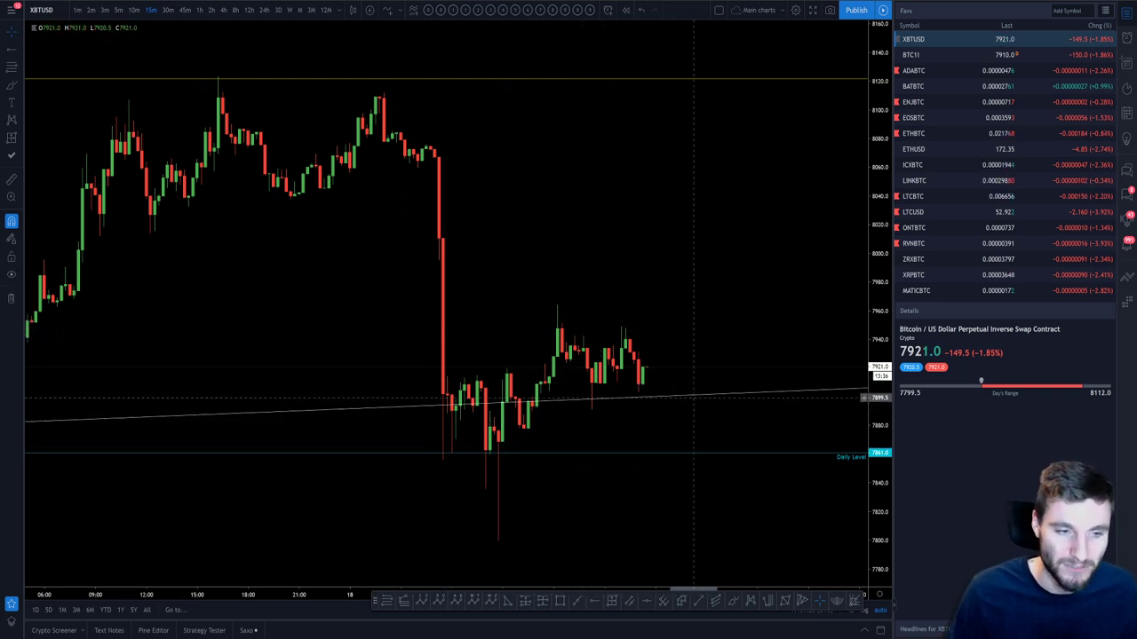
left_click_drag(674, 417, 593, 425)
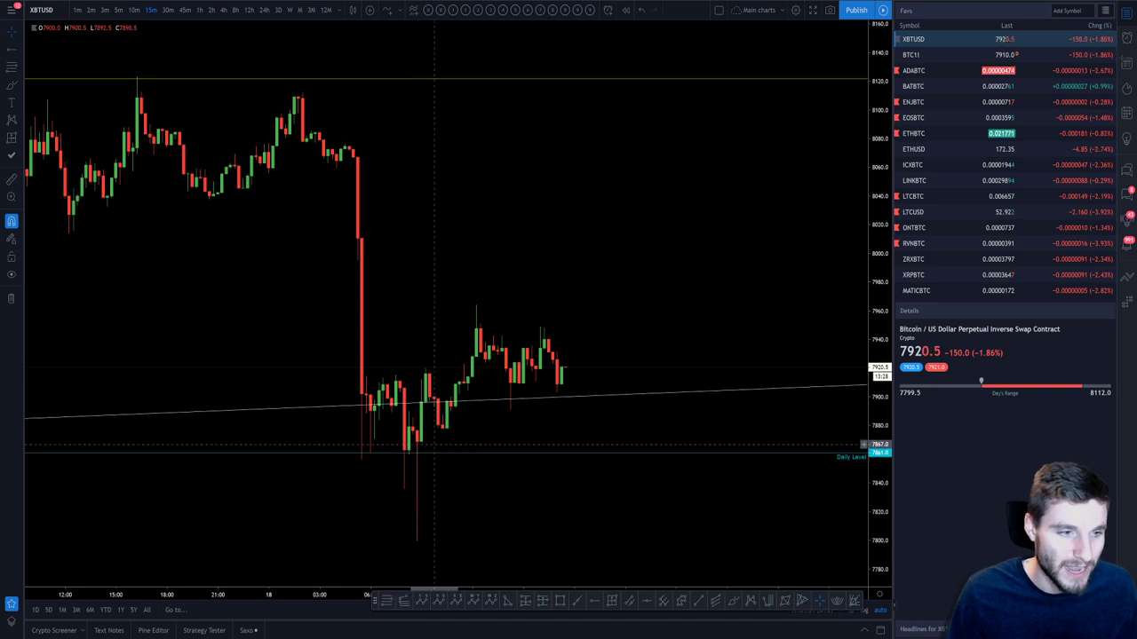
scroll(651, 308, "left", 2)
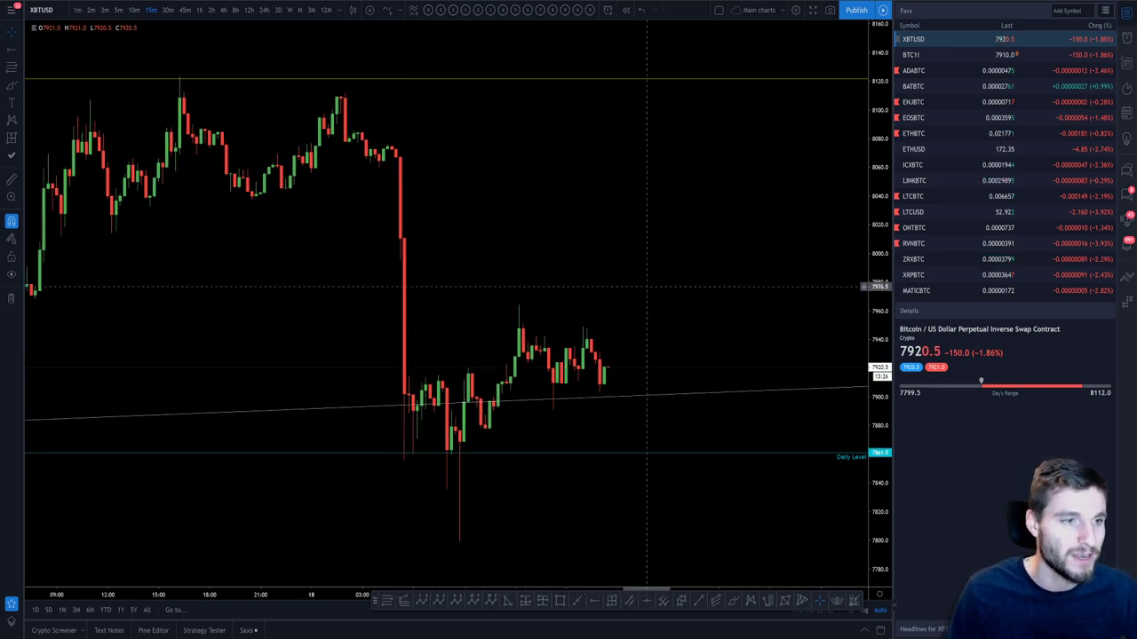
Step: Switch XBTUSD to 4-hour candles and test a horizontal ray at 7765, then delete it
left_click(223, 9)
left_click_drag(806, 414, 776, 411)
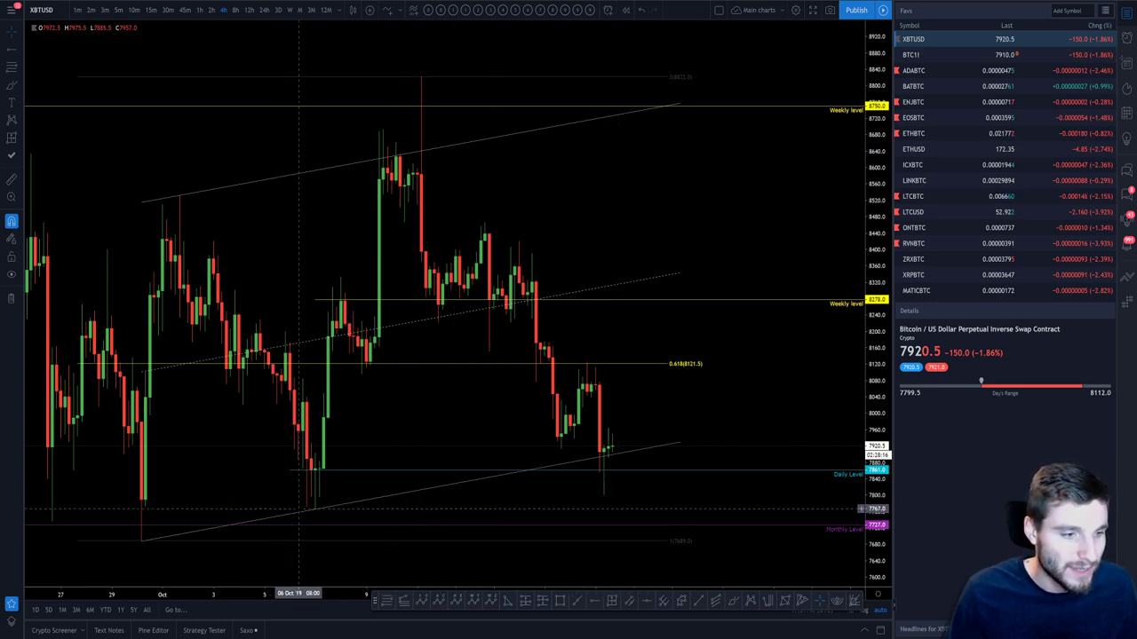
left_click(613, 602)
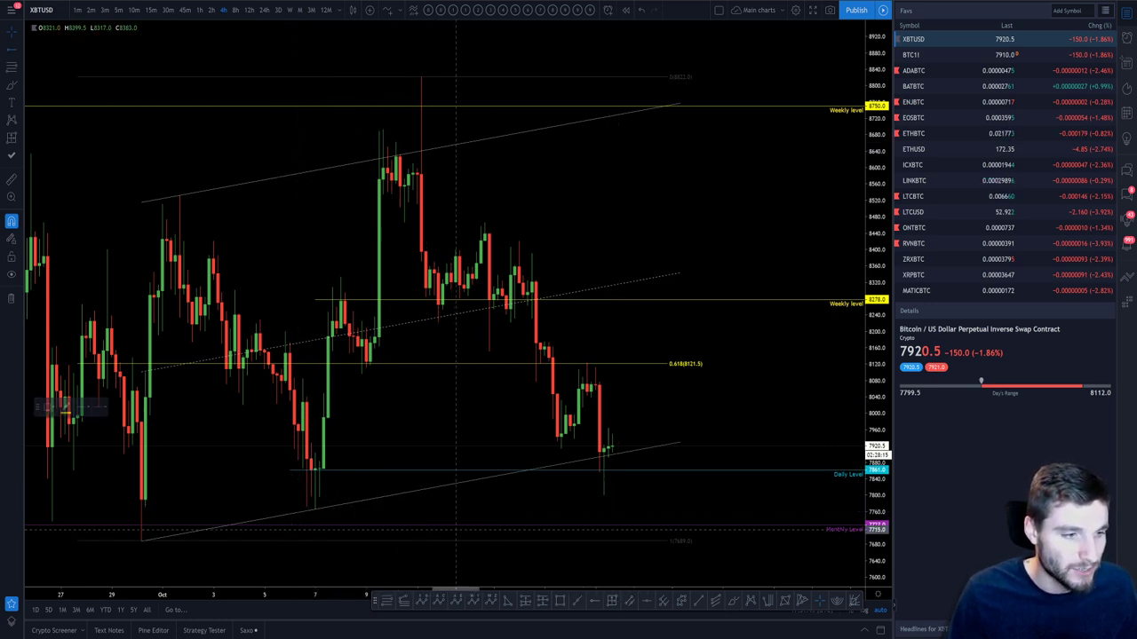
left_click(316, 509)
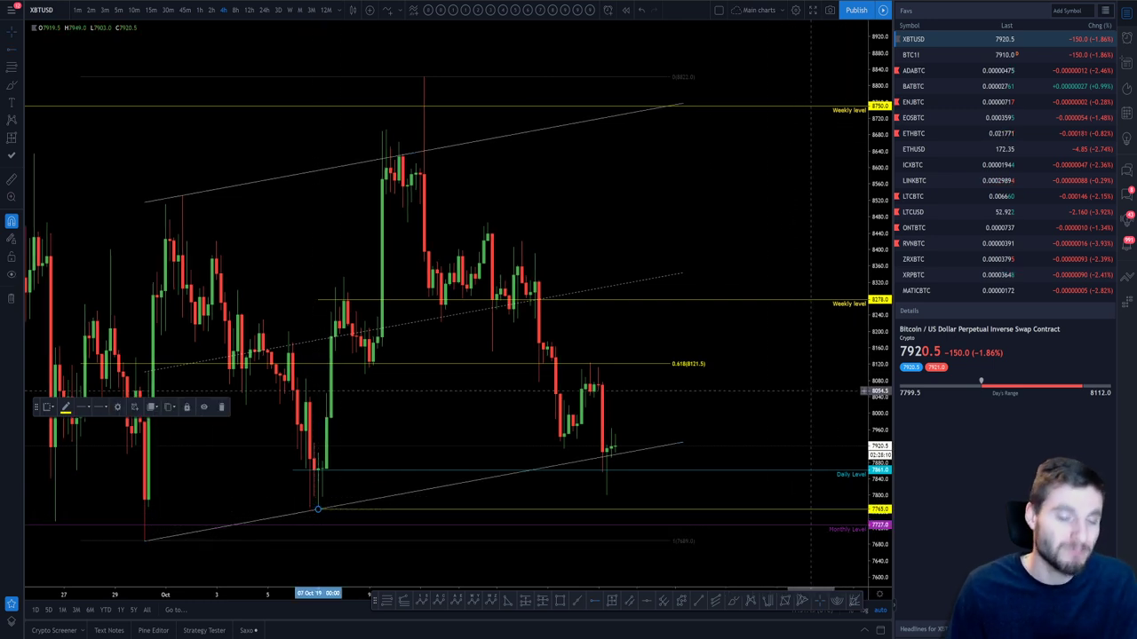
key("Delete")
Step: Compress the price scale to see higher levels, then restore automatic scaling
scroll(203, 492, "down", 2)
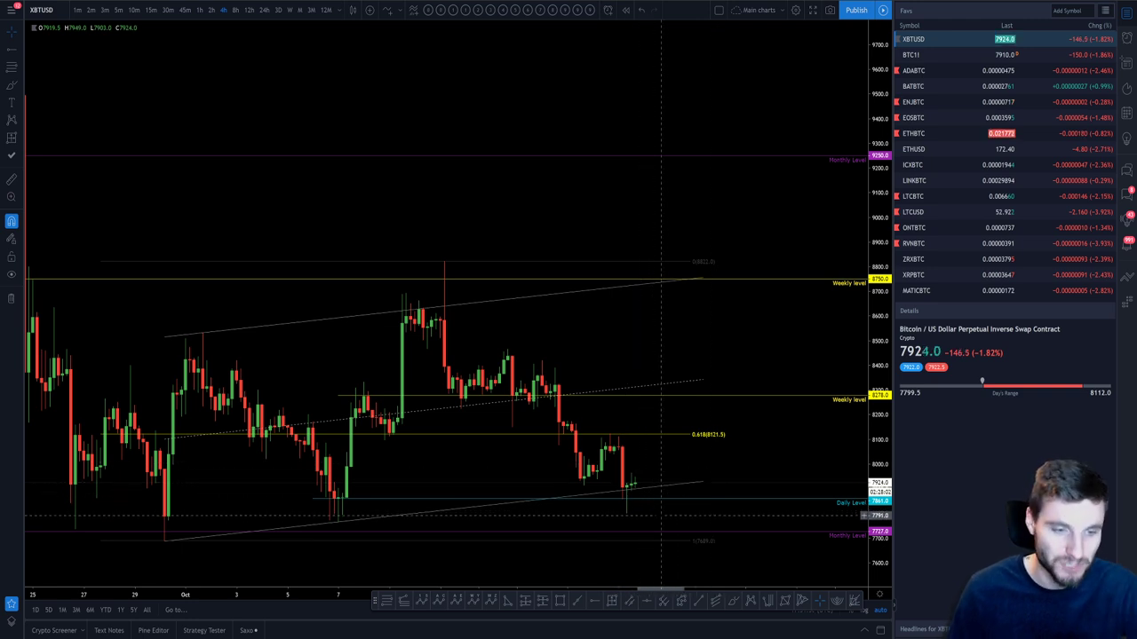
left_click_drag(879, 500, 879, 512)
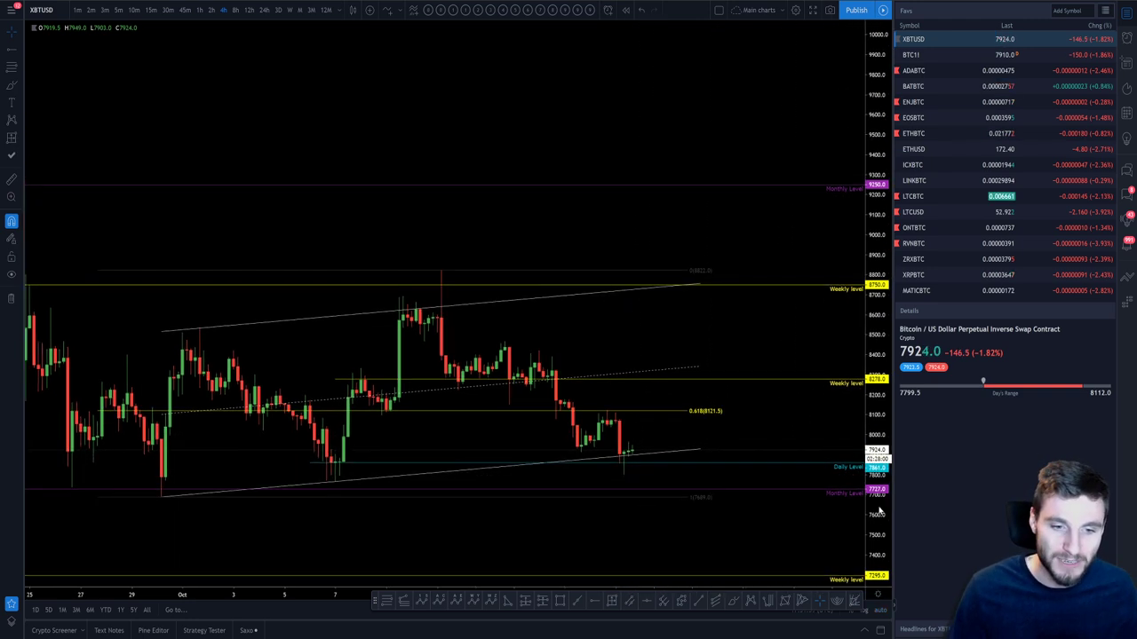
left_click(880, 610)
left_click_drag(592, 427, 578, 427)
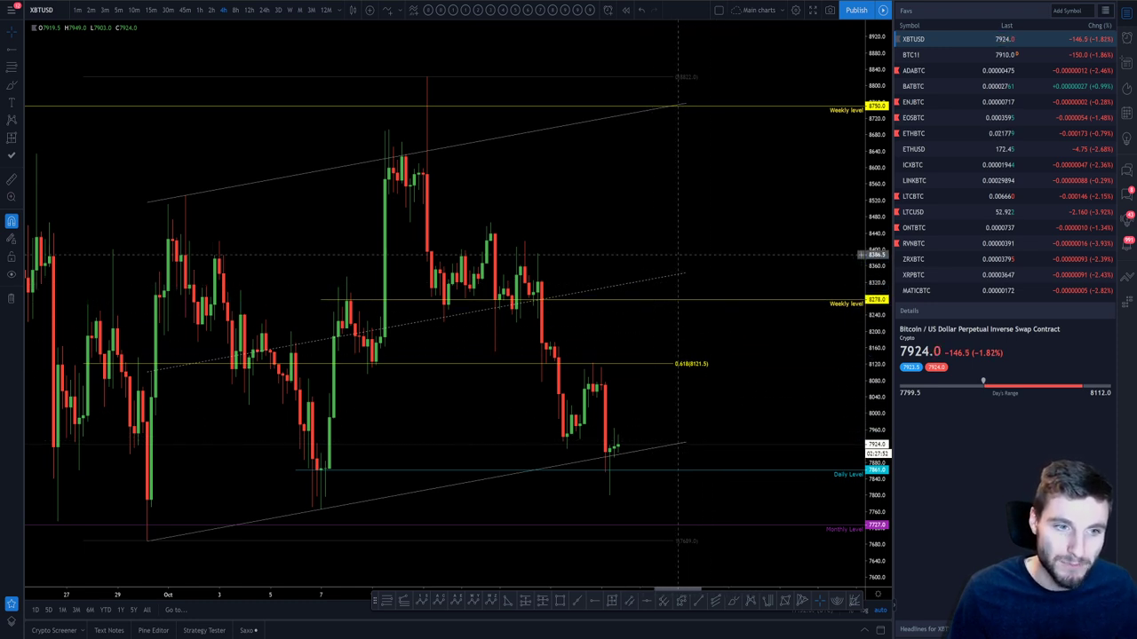
left_click(428, 9)
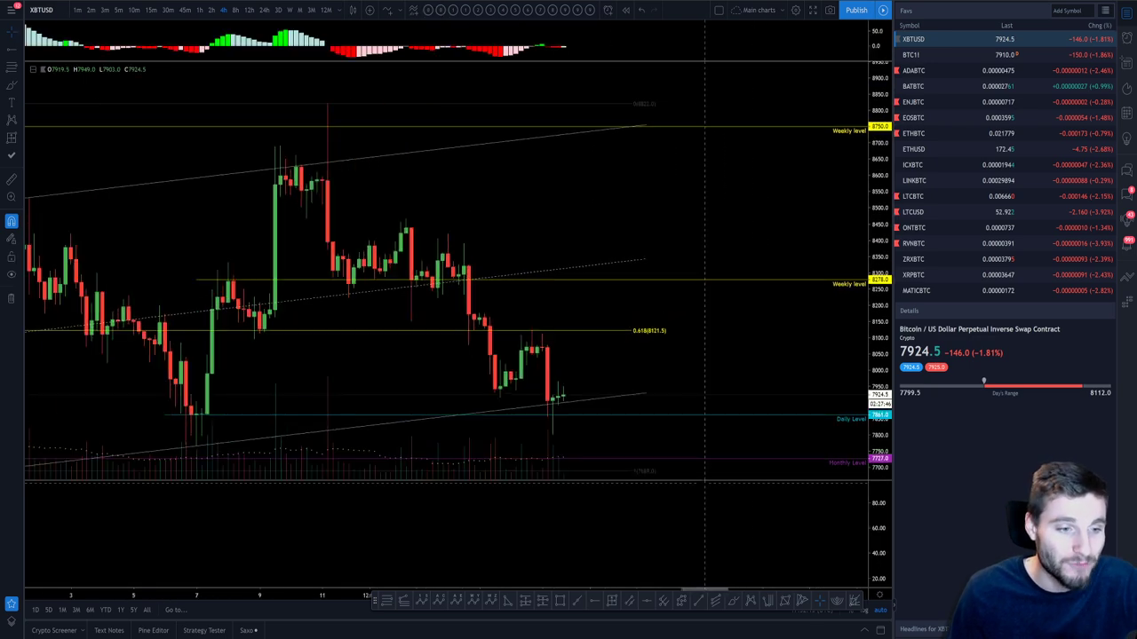
left_click_drag(699, 389, 769, 381)
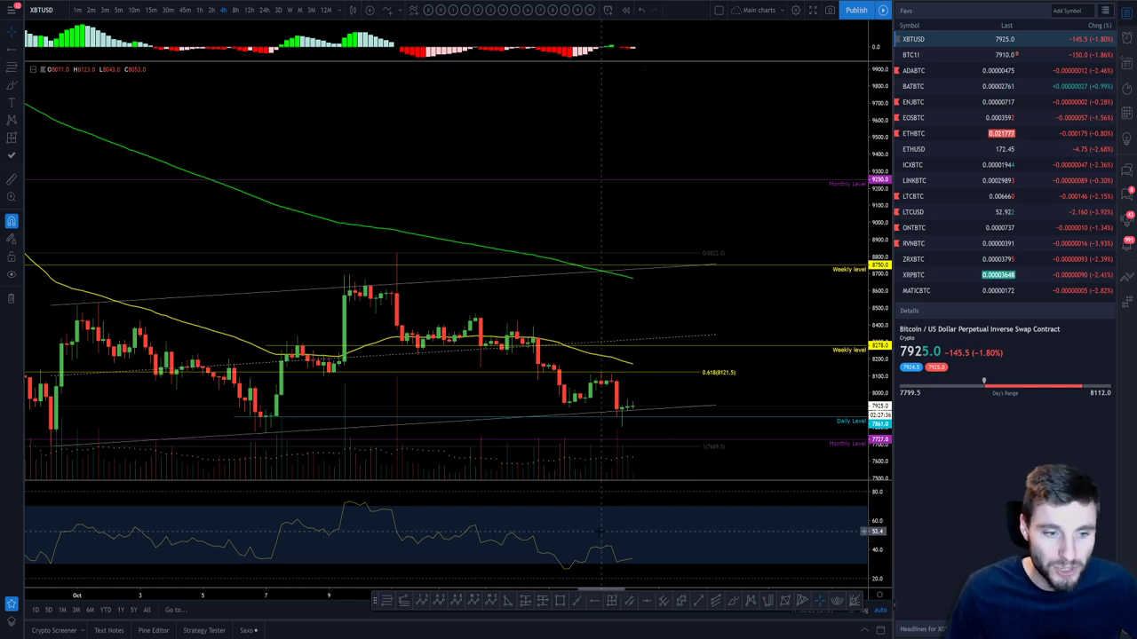
double_click(657, 52)
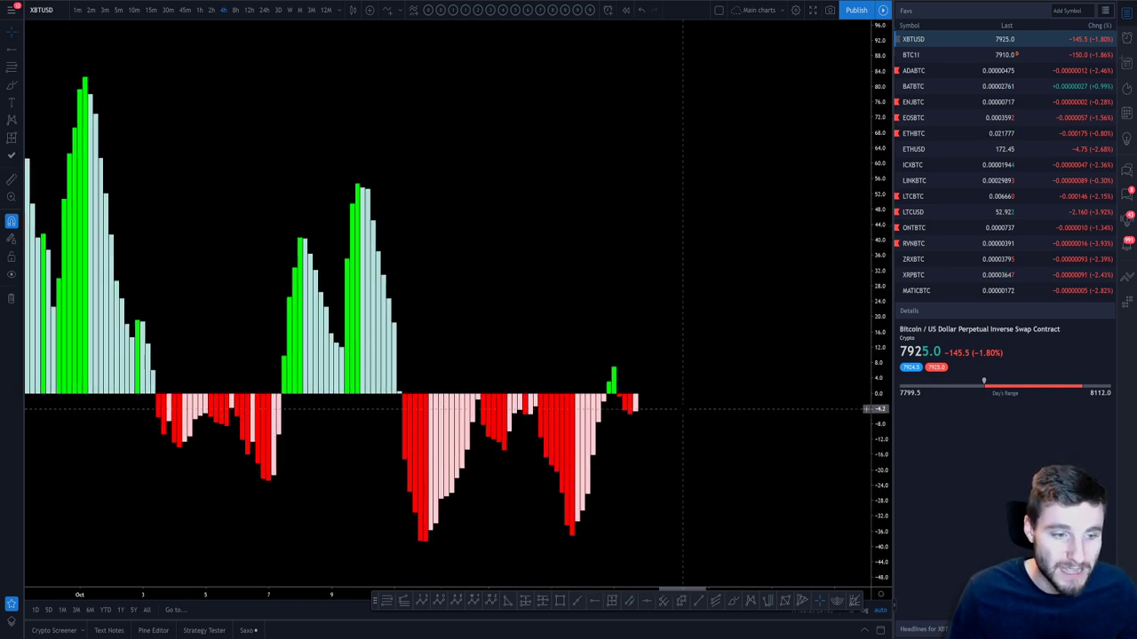
double_click(342, 409)
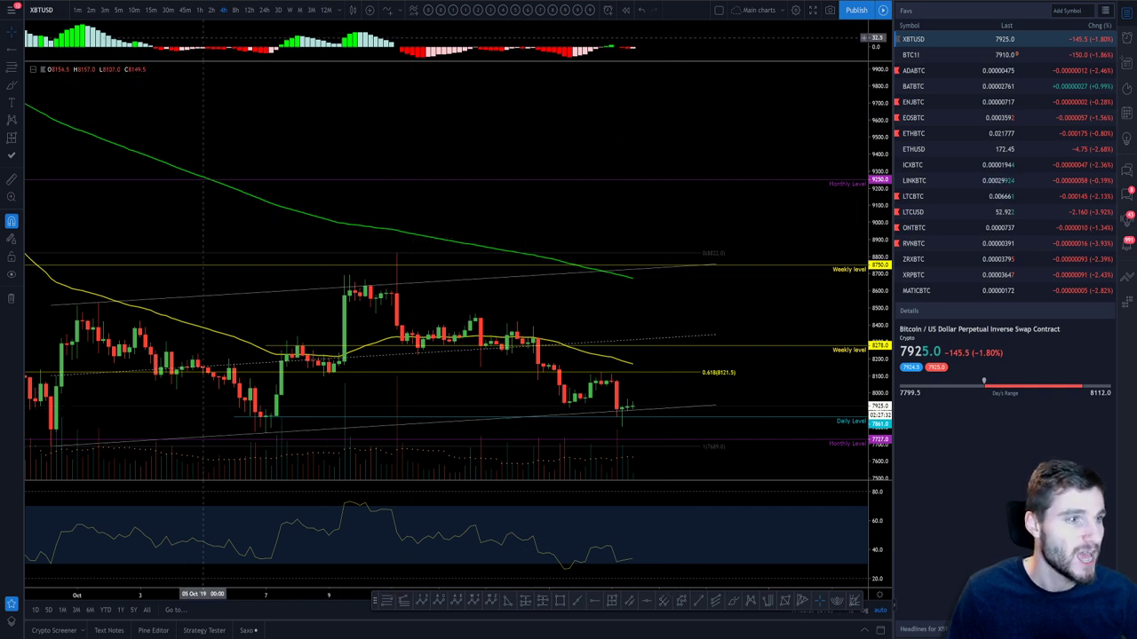
double_click(582, 313)
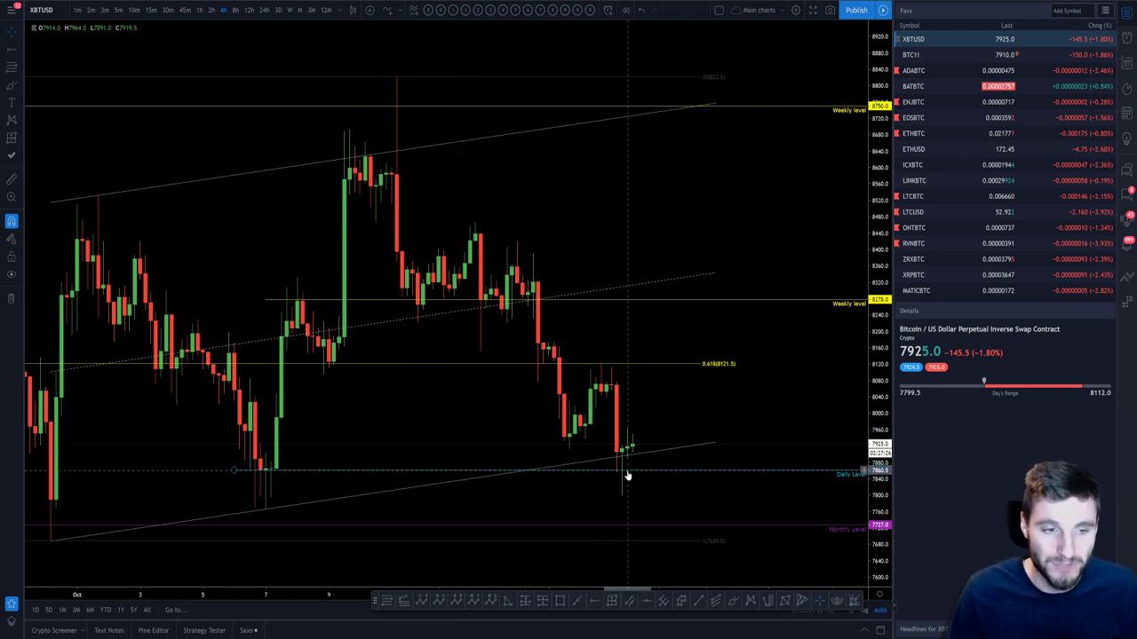
Step: Shift the 4-hour chart slightly right to show price history back to late September
left_click_drag(627, 472, 679, 419)
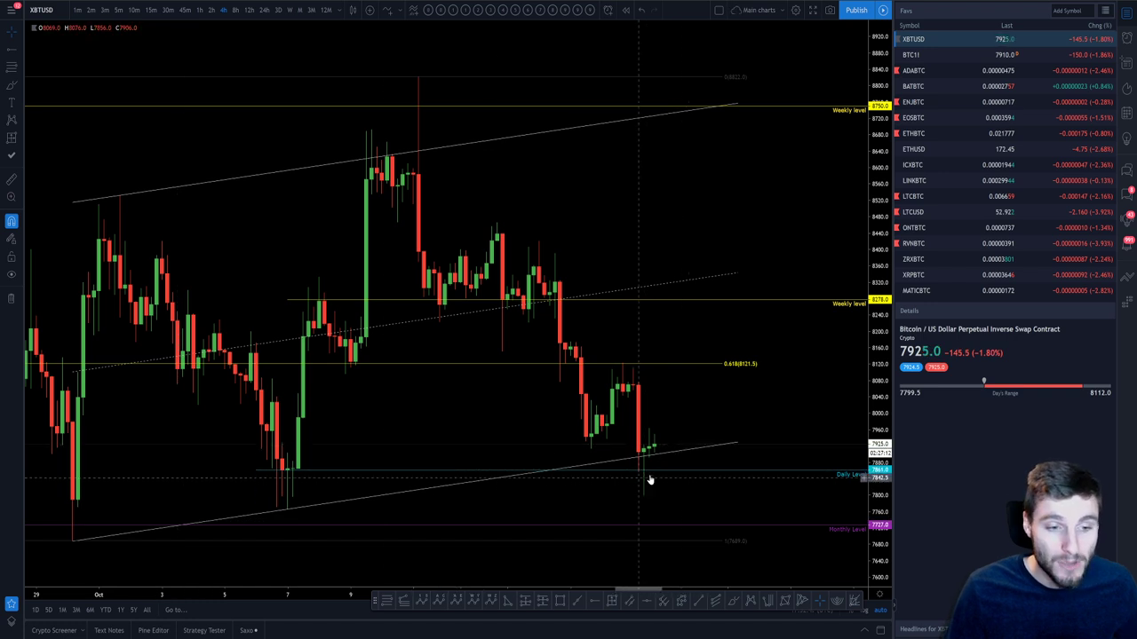
left_click_drag(649, 479, 671, 478)
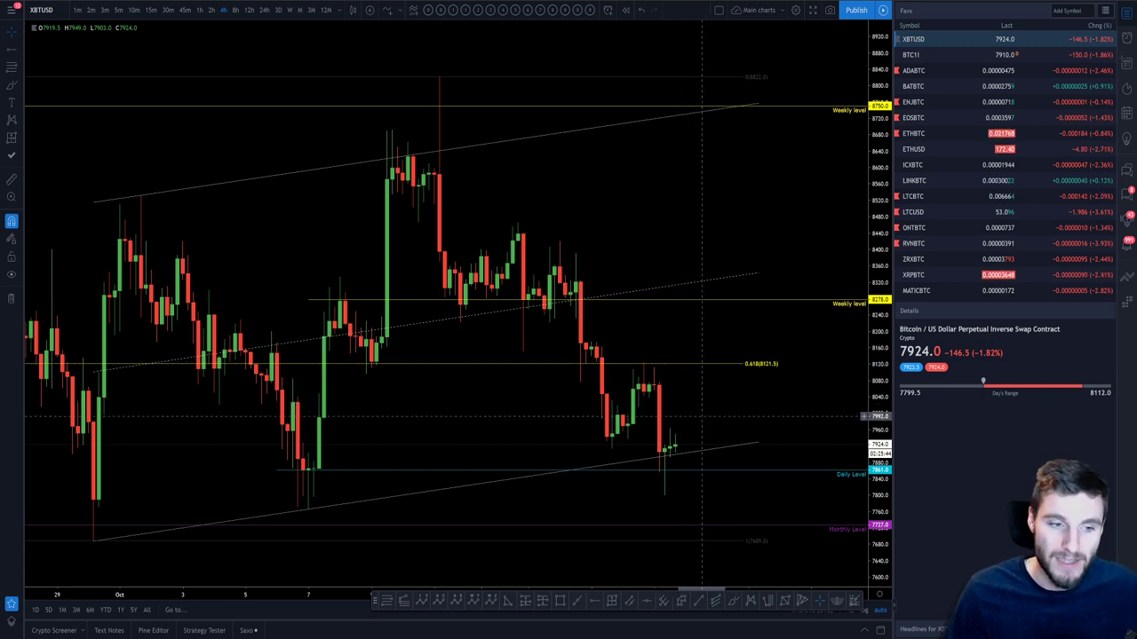
Step: Zoom out and drag the chart to reveal the 7295 weekly level below price
scroll(696, 405, "down", 3)
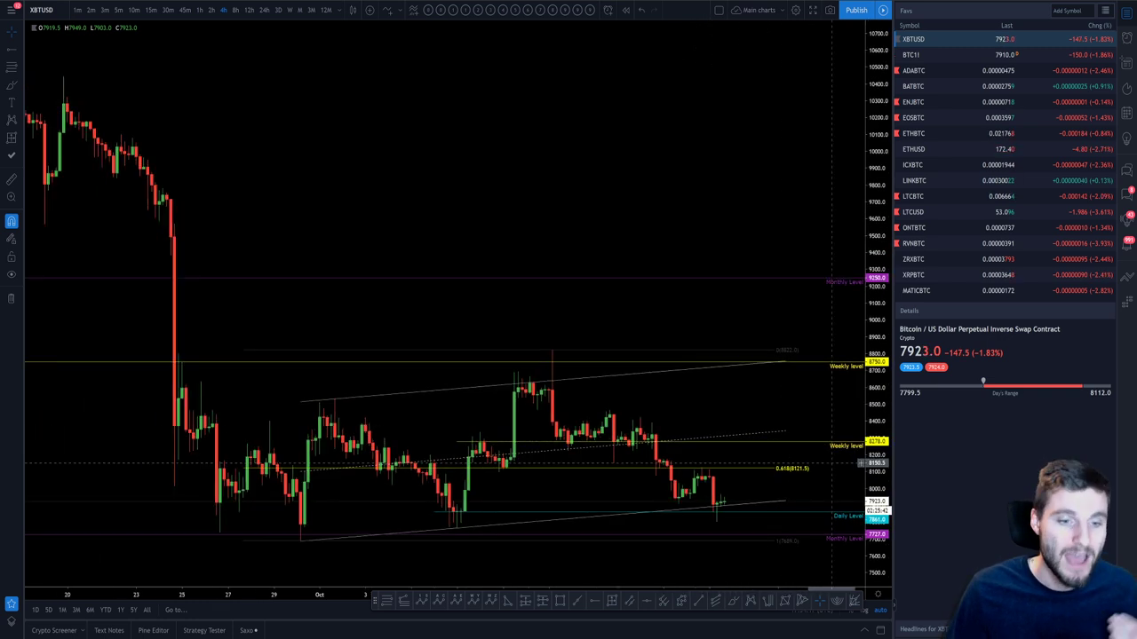
scroll(794, 440, "down", 2)
left_click_drag(794, 439, 756, 400)
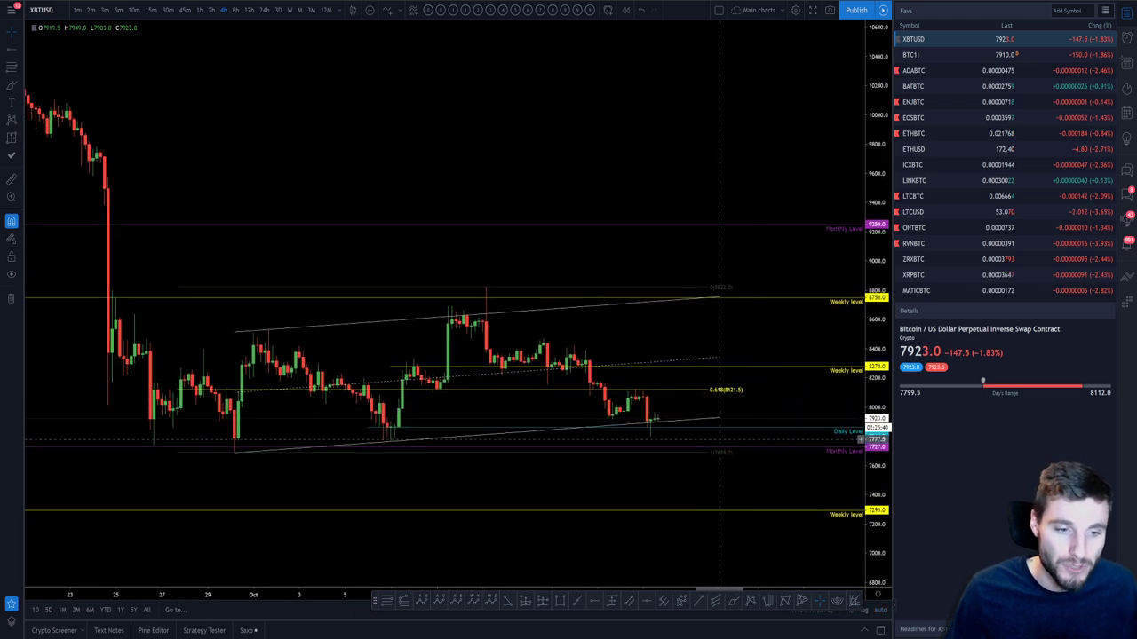